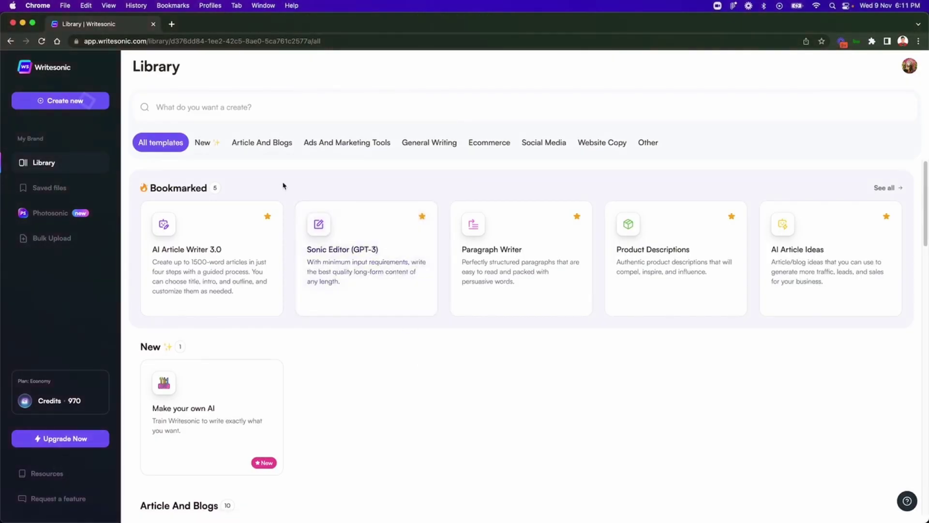
text(sonic)
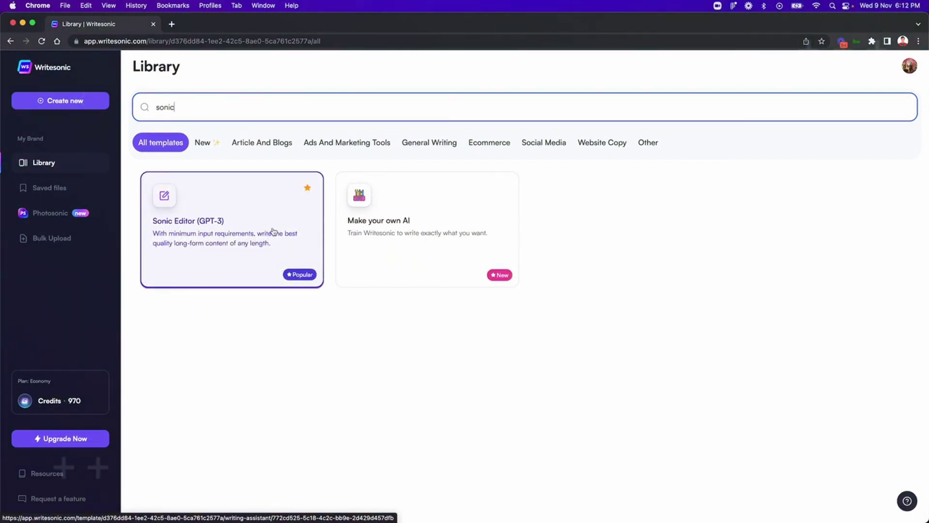
- Create a Sonic Editor document and change its heading from 10 to 5 tips, made bold
click(274, 231)
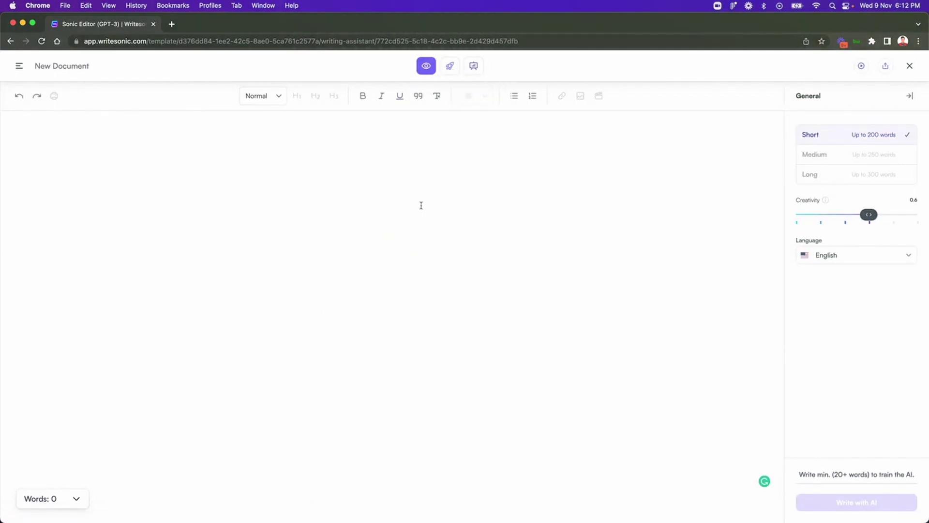
click(450, 66)
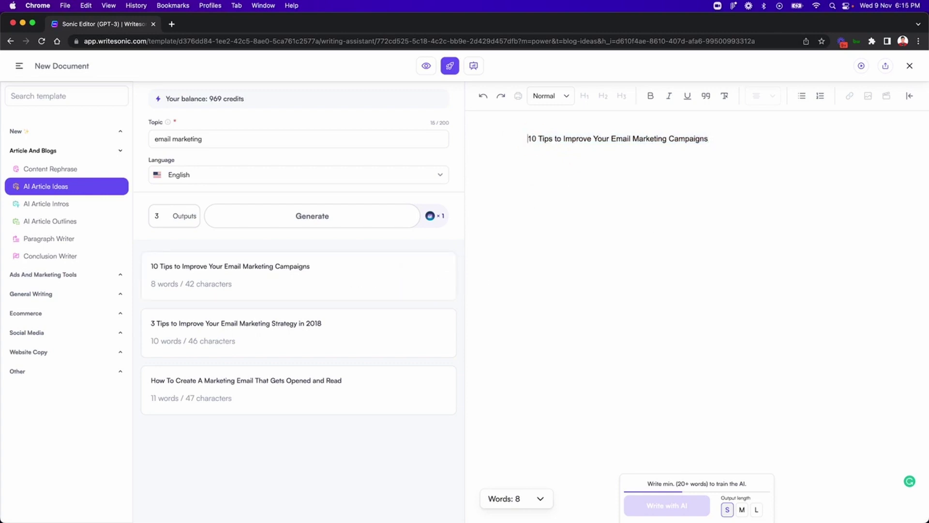
key(Right)
key(Right)
key(BackSpace)
key(super+a)
click(650, 95)
click(735, 145)
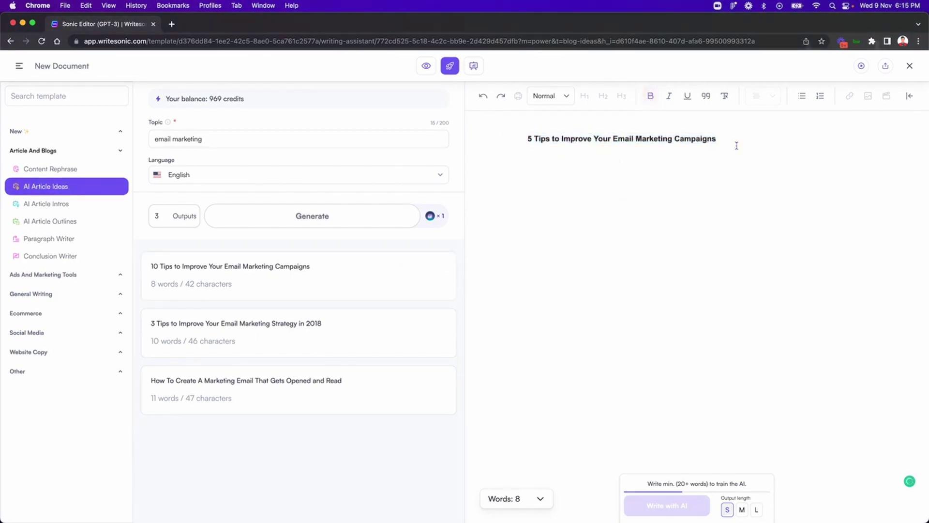
click(534, 139)
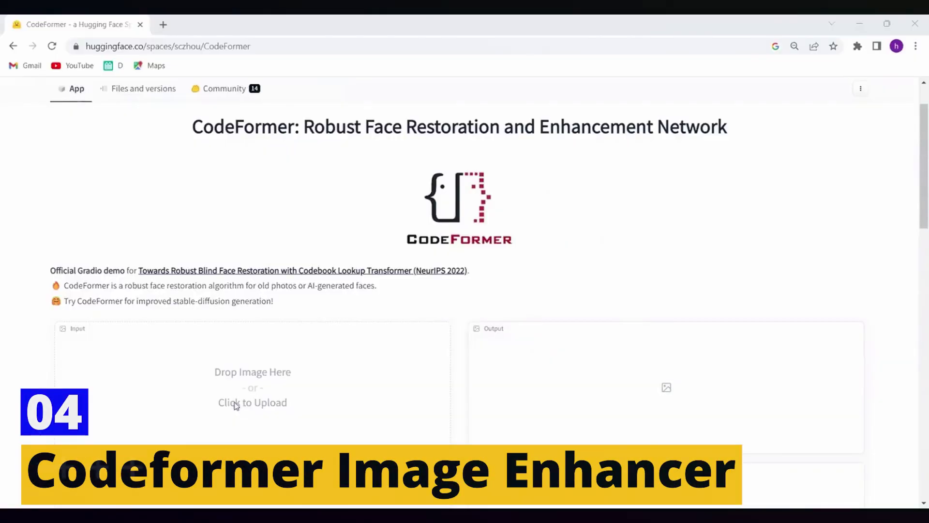
- Upload image 11 into CodeFormer and enable Background_Enhance
click(235, 405)
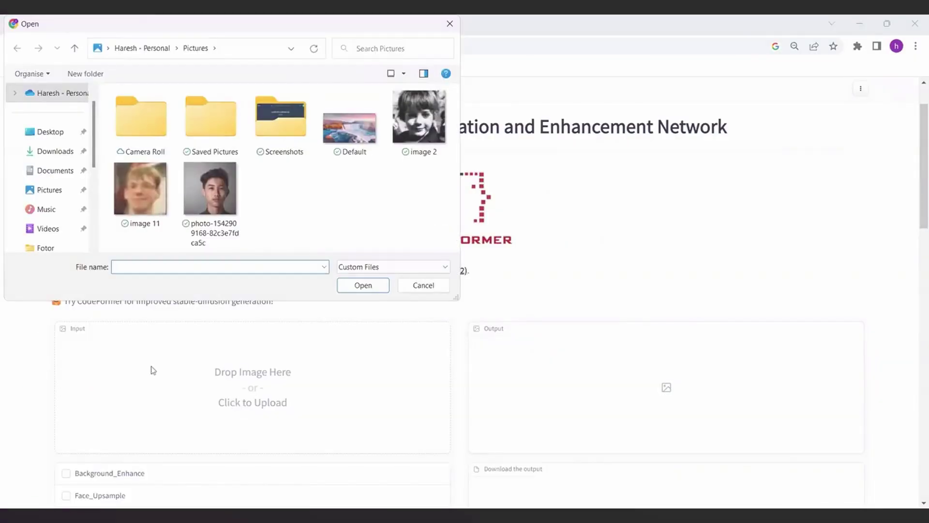
click(143, 193)
click(363, 286)
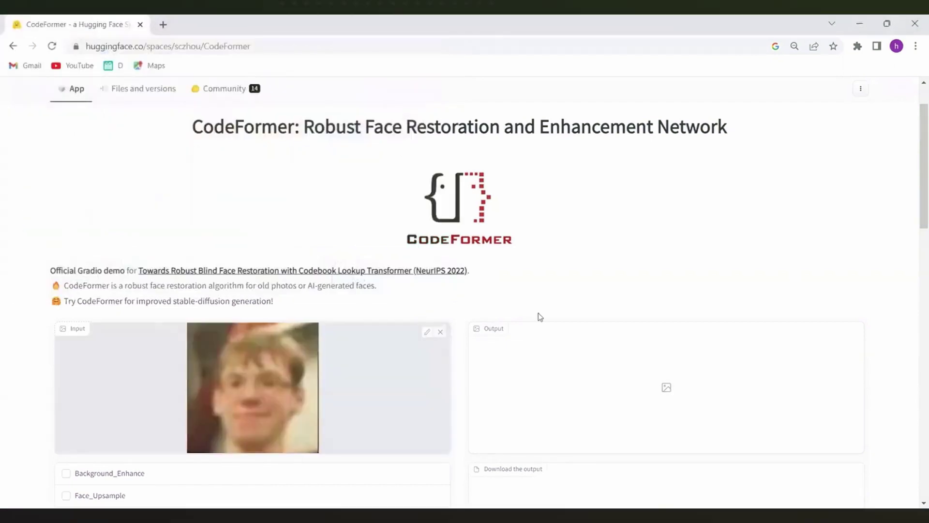
scroll(619, 324, down, 3)
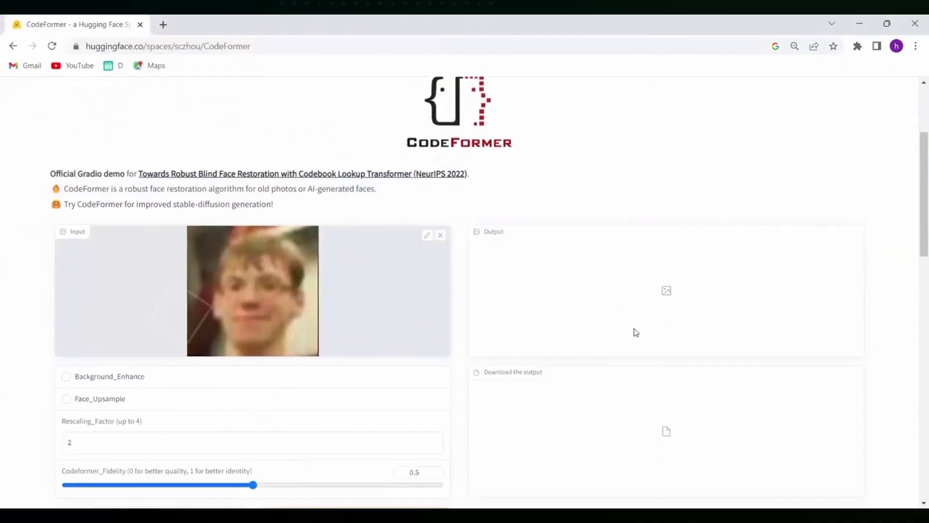
click(66, 377)
scroll(312, 438, down, 4)
scroll(535, 423, up, 2)
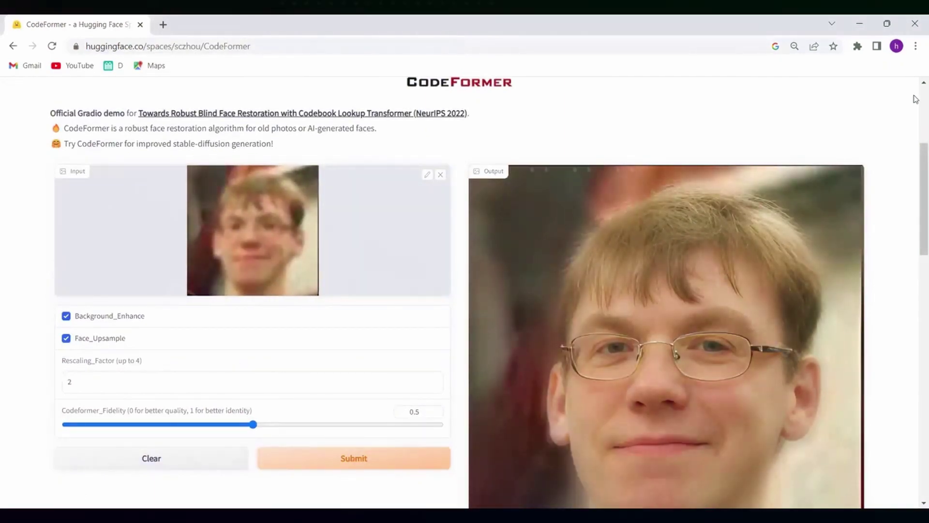
scroll(915, 99, down, 1)
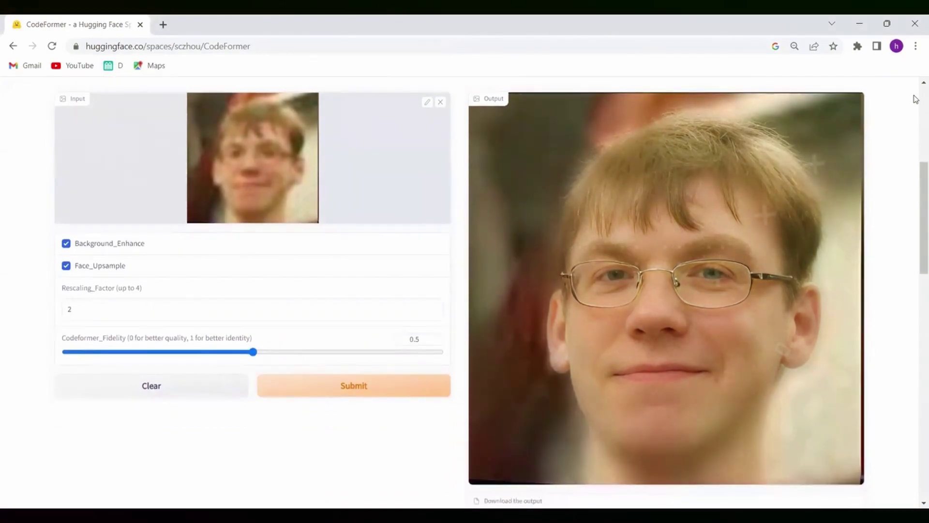
scroll(771, 429, down, 1)
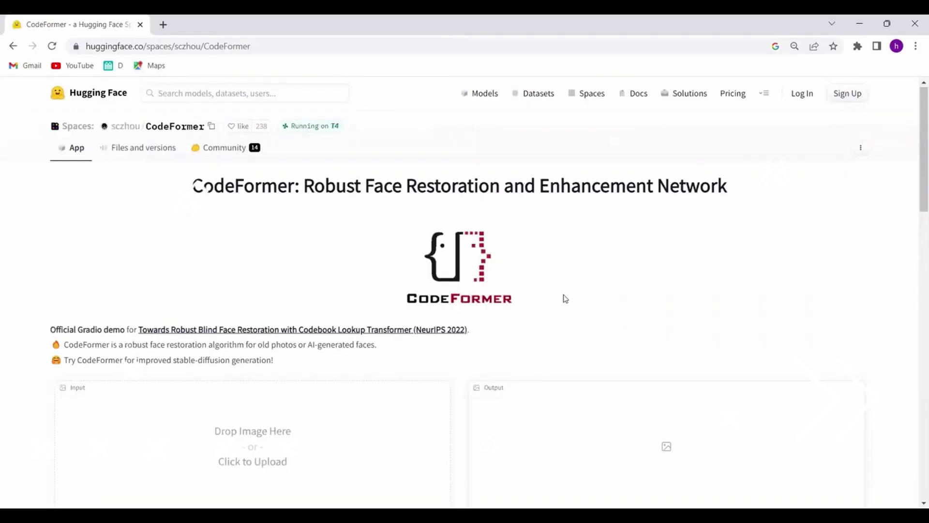
- Upload image 2 as CodeFormer's input photo
click(238, 404)
click(408, 138)
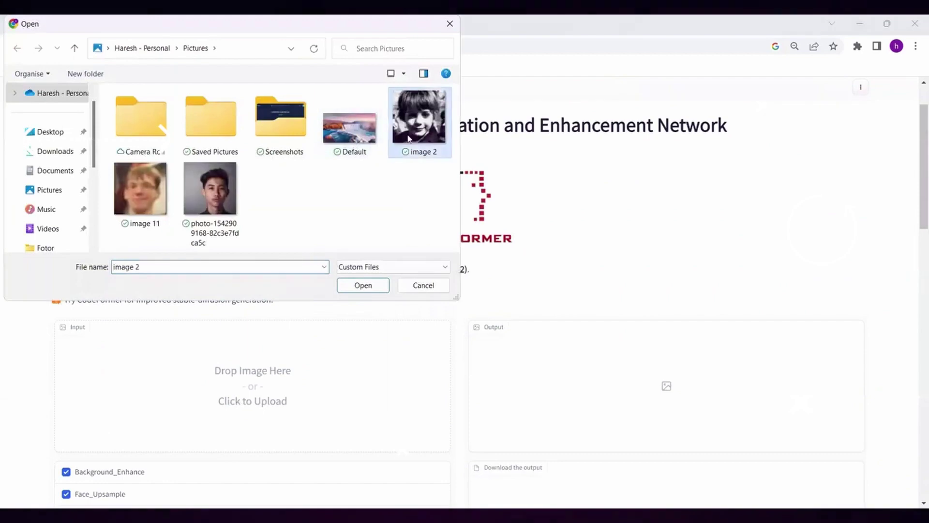
click(363, 285)
scroll(313, 288, down, 2)
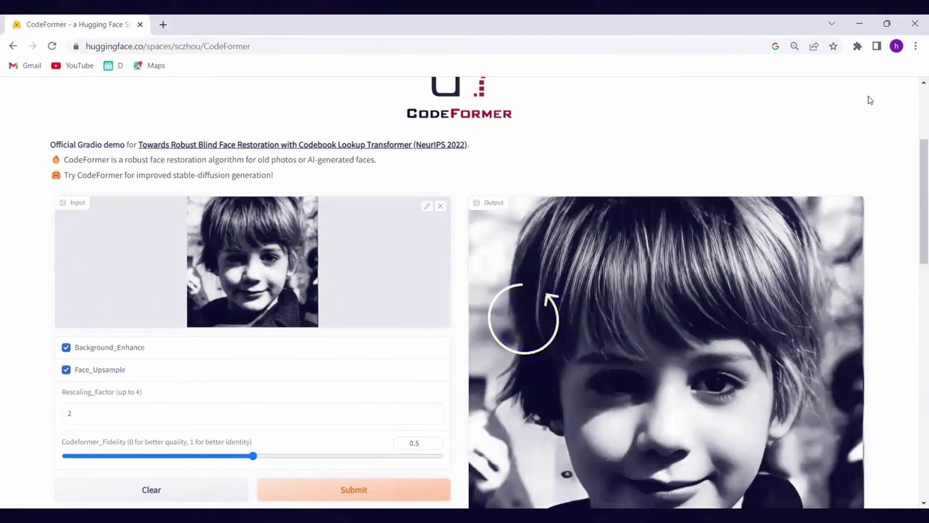
scroll(805, 172, down, 1)
scroll(798, 166, down, 1)
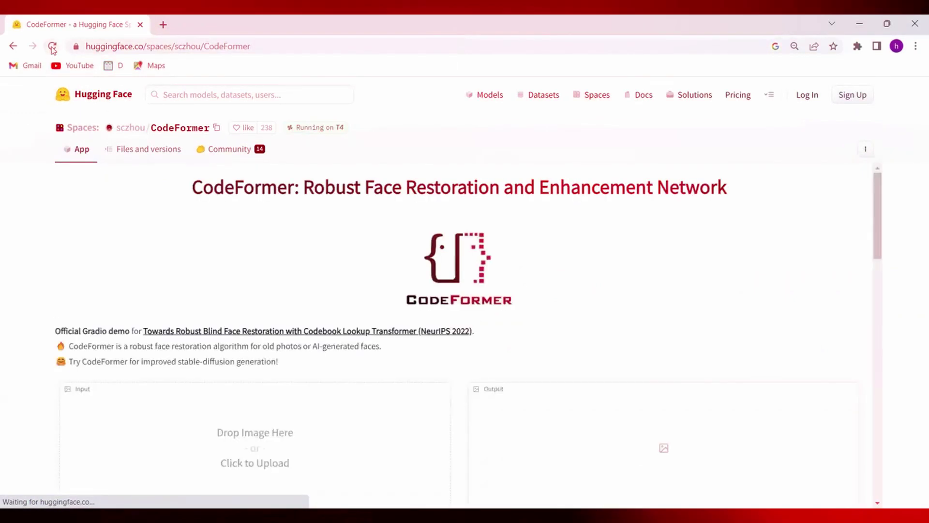
scroll(712, 266, down, 1)
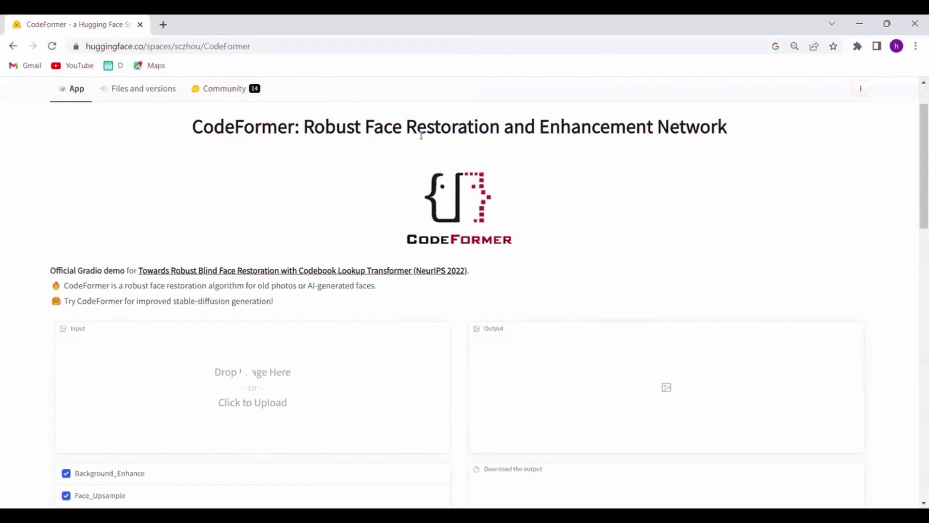
scroll(663, 218, down, 3)
scroll(662, 218, down, 5)
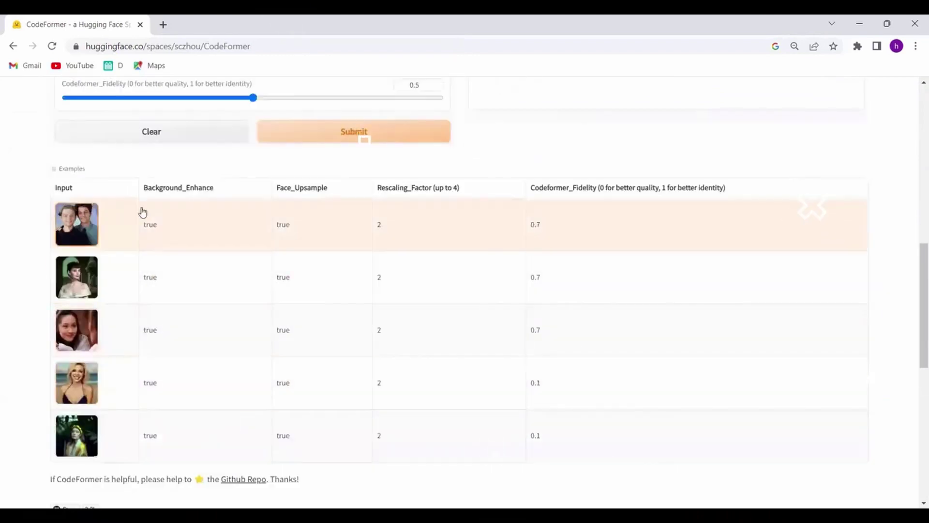
- Run CodeFormer's first example row, the photo of two boys
click(187, 233)
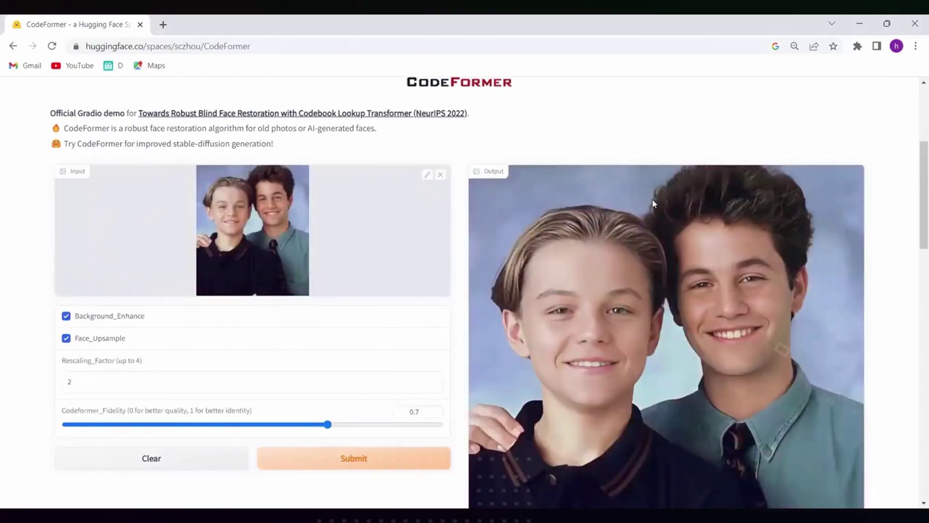
scroll(657, 224, down, 1)
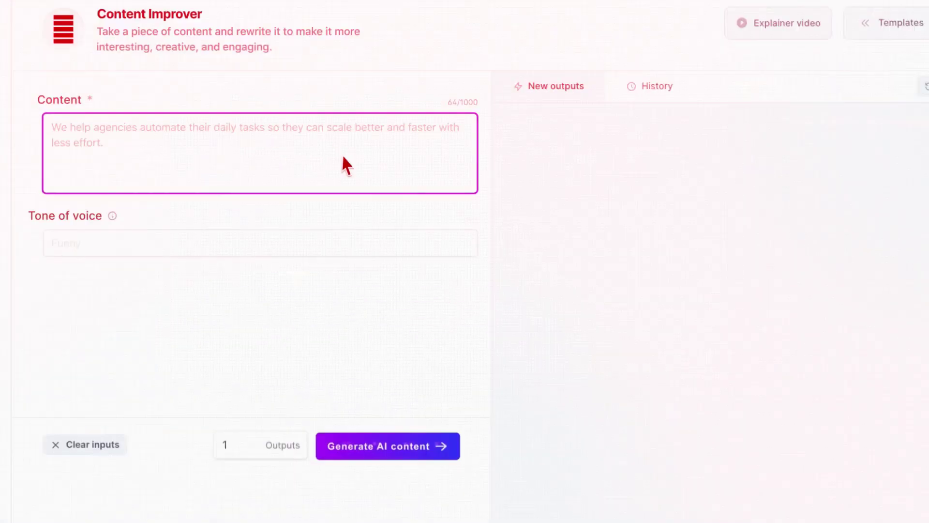
- Paste the customer message into Content Improver and generate 'Amazing socks' art images
right_click(336, 172)
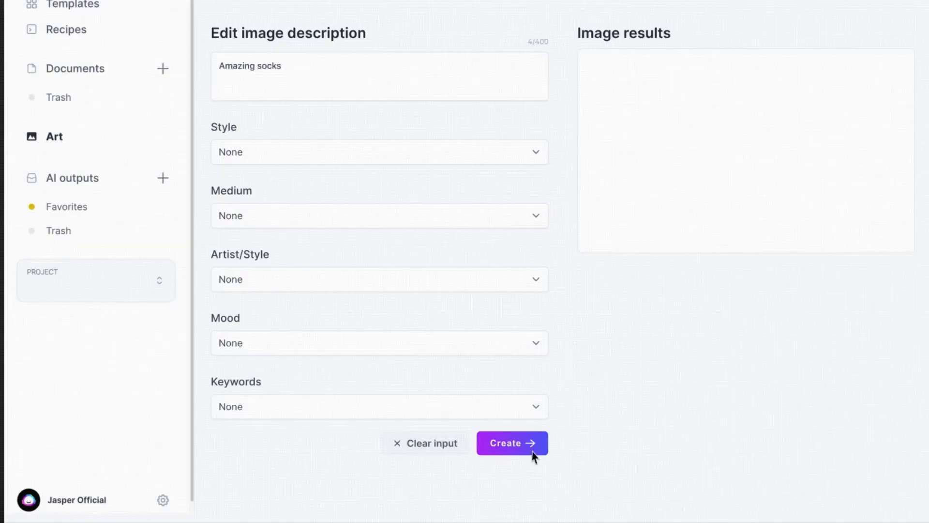
click(532, 452)
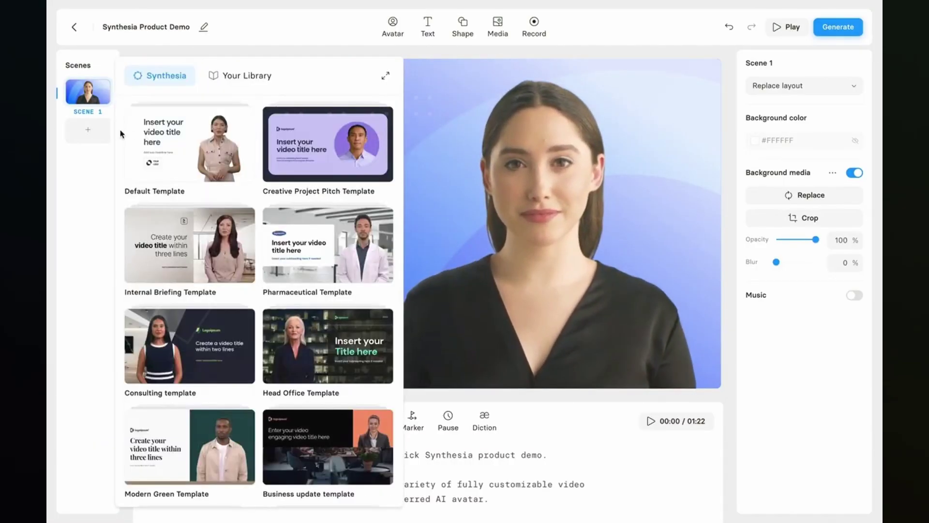
scroll(121, 133, down, 3)
scroll(192, 141, down, 5)
scroll(192, 142, down, 5)
scroll(192, 141, down, 5)
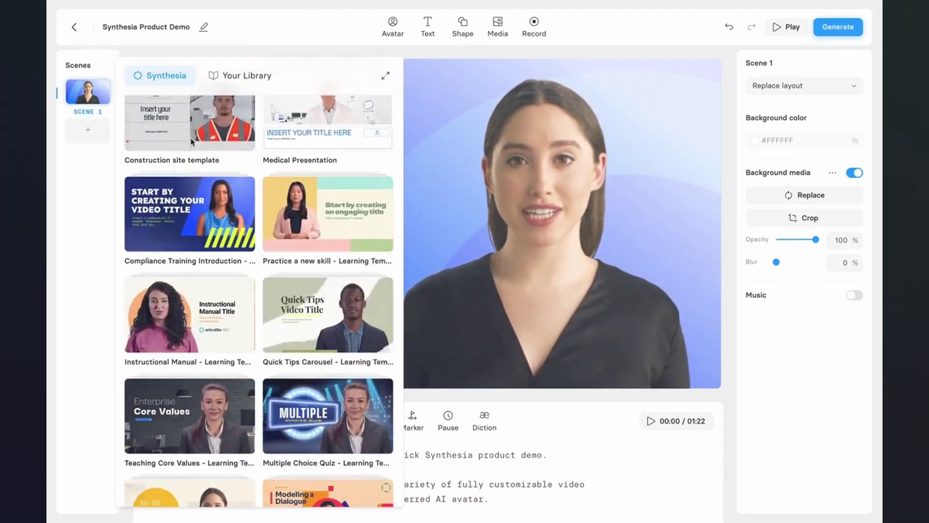
- Add all scenes from the ACME Template in the user's own library to the video
click(240, 76)
click(189, 138)
click(346, 75)
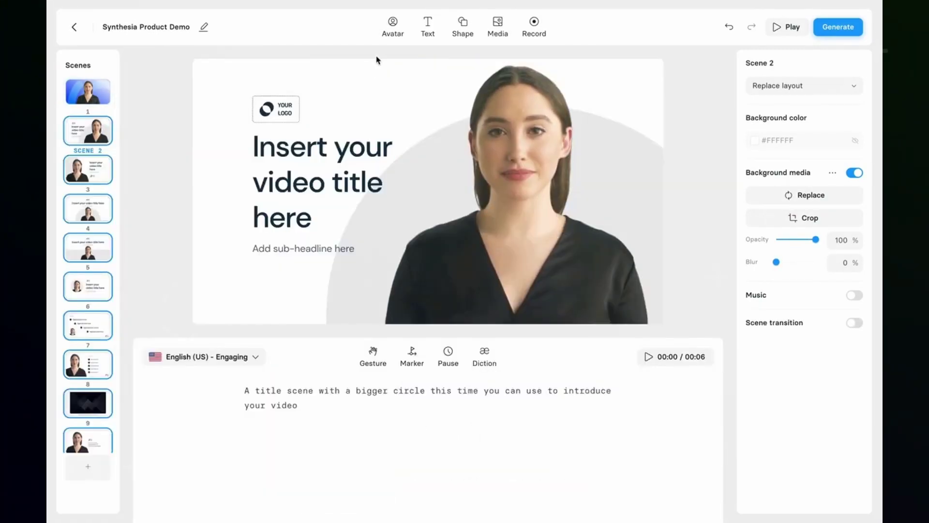
click(393, 26)
scroll(388, 228, down, 3)
scroll(387, 228, down, 3)
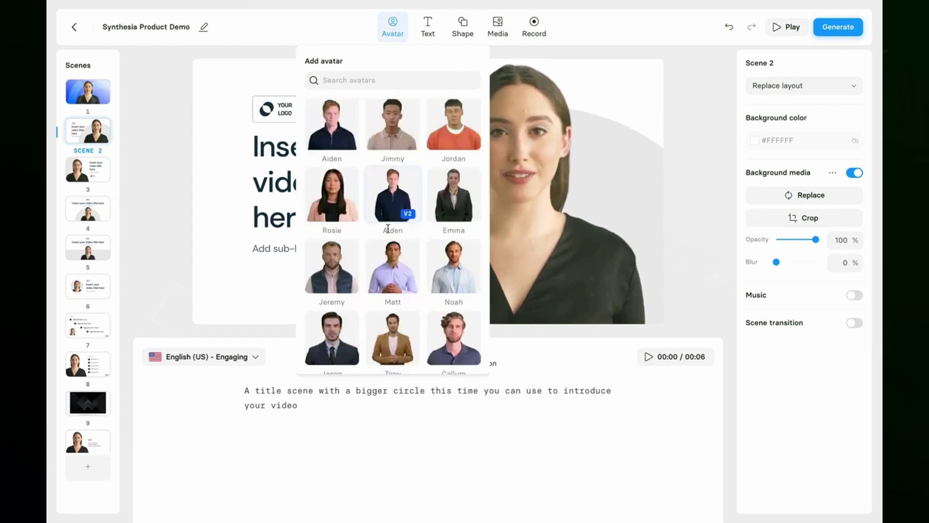
scroll(387, 228, down, 3)
text(Type in text in over 120 lang)
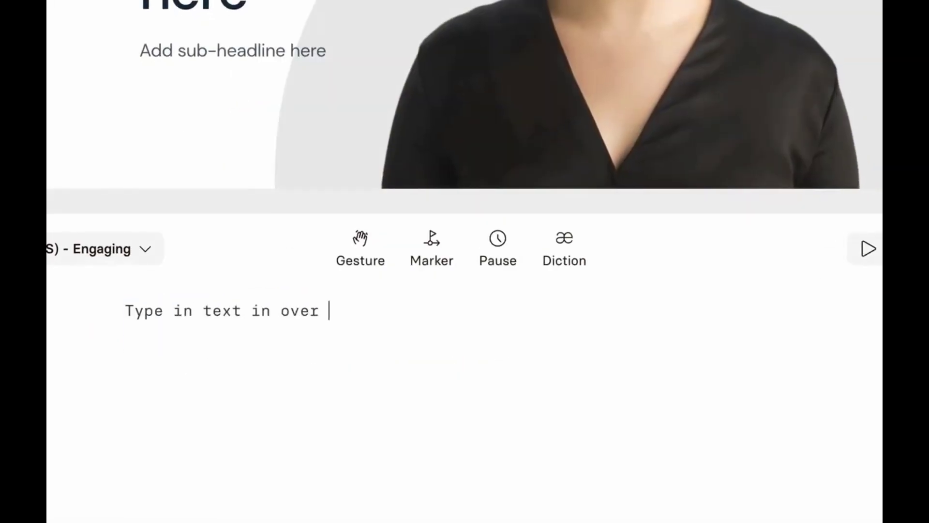
text(uages.)
- Preview the English (GB) Narration voice and change the shape's fill to light blue
click(65, 248)
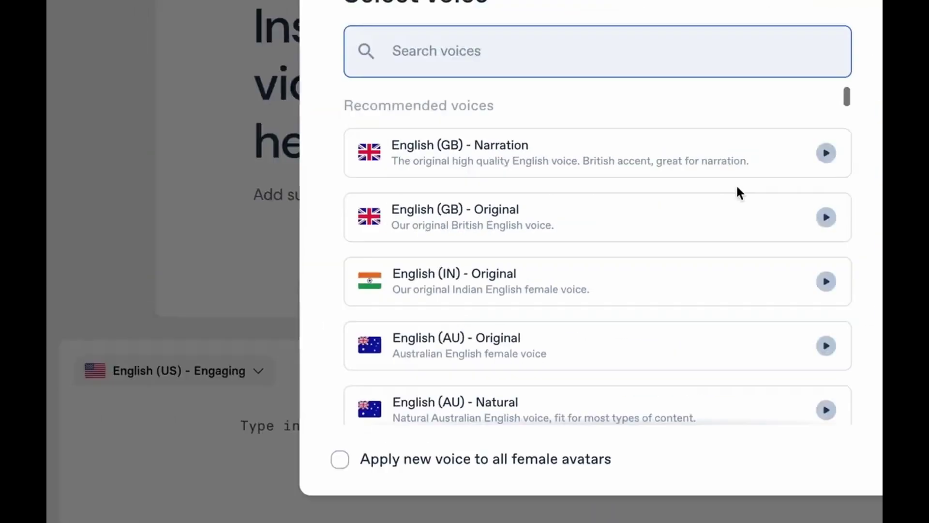
click(672, 259)
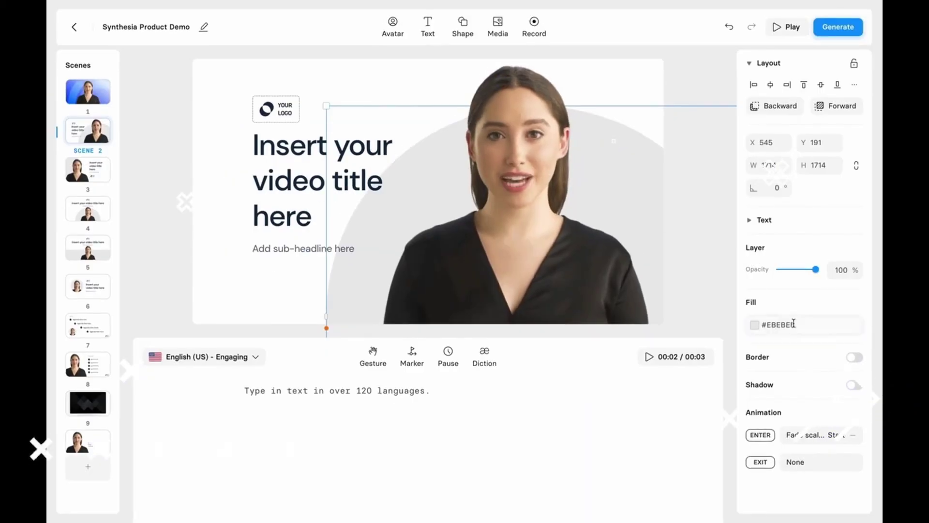
click(793, 324)
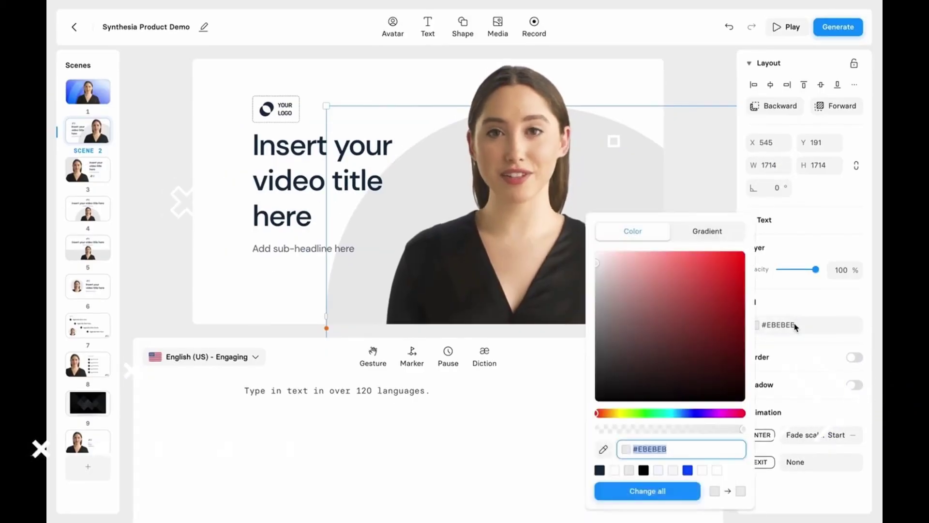
click(673, 470)
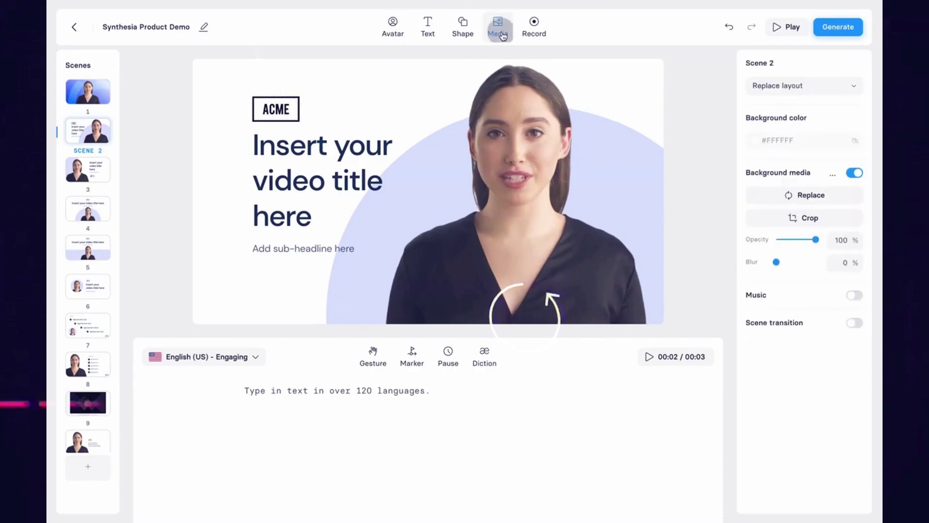
- Browse Shutterstock and Icons8 media, then add ACME jingle background music
click(501, 36)
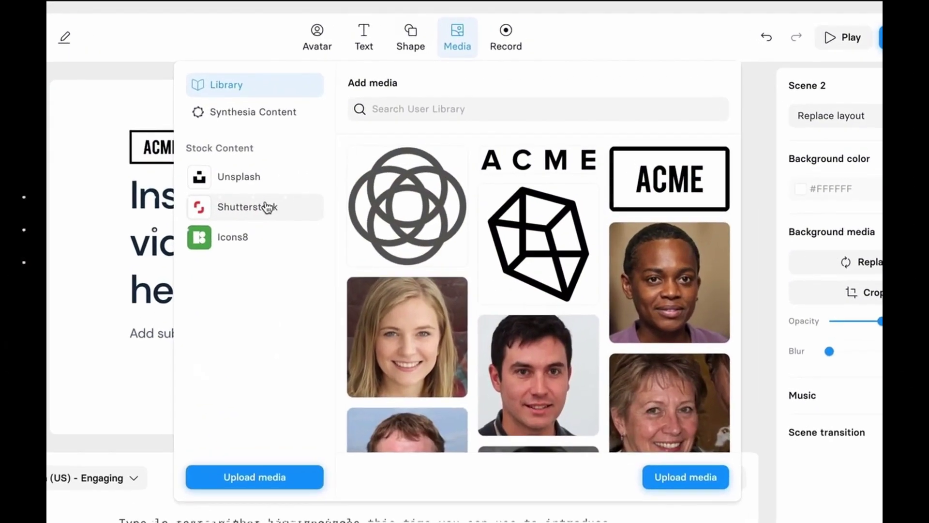
click(266, 208)
click(415, 116)
click(232, 238)
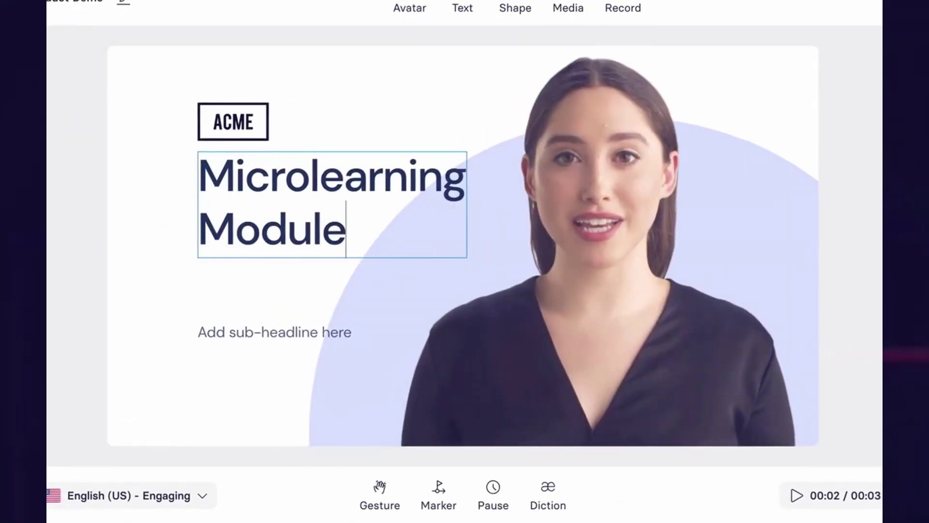
text(1. Introduction)
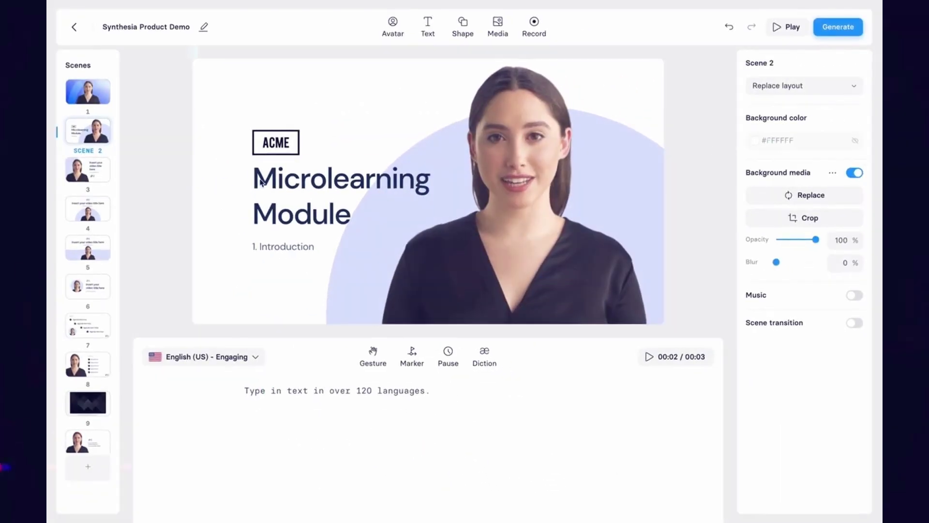
click(854, 295)
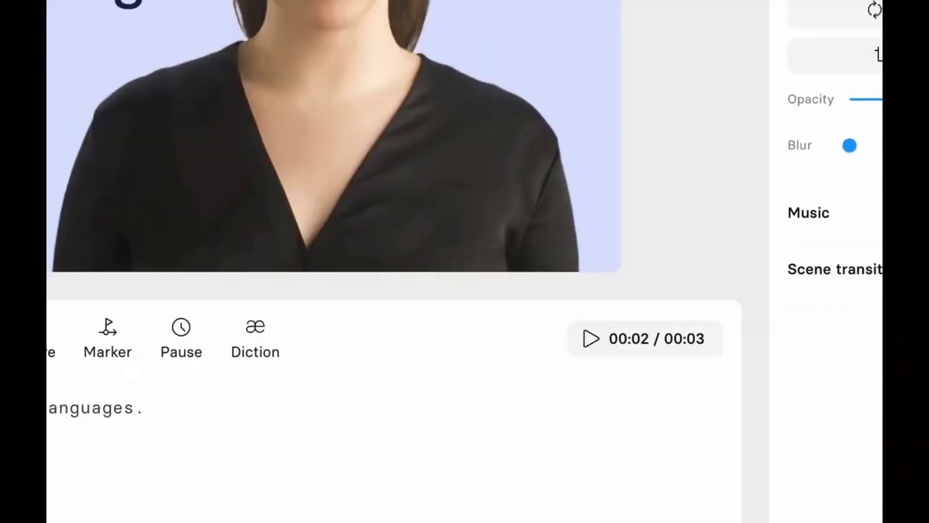
click(125, 291)
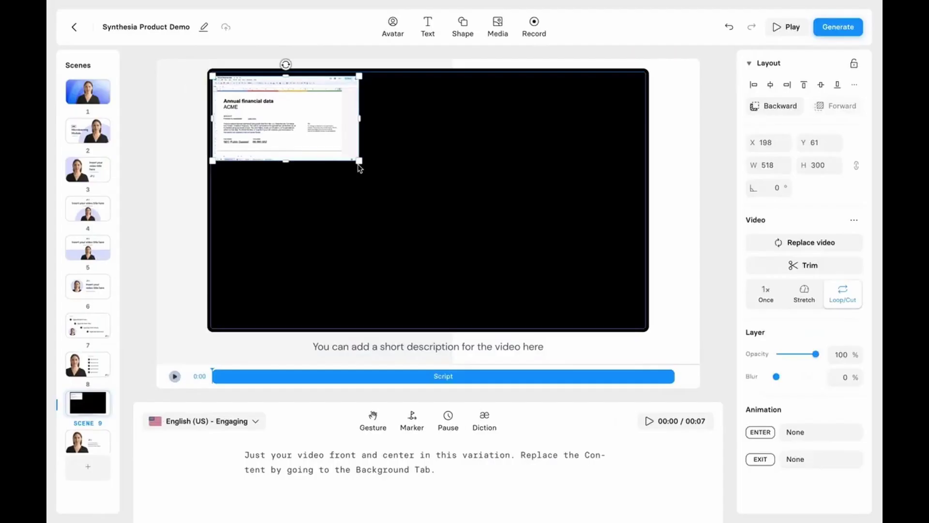
- Enlarge the spreadsheet video to fill scene 9 and try trimming it
drag(358, 167, 633, 327)
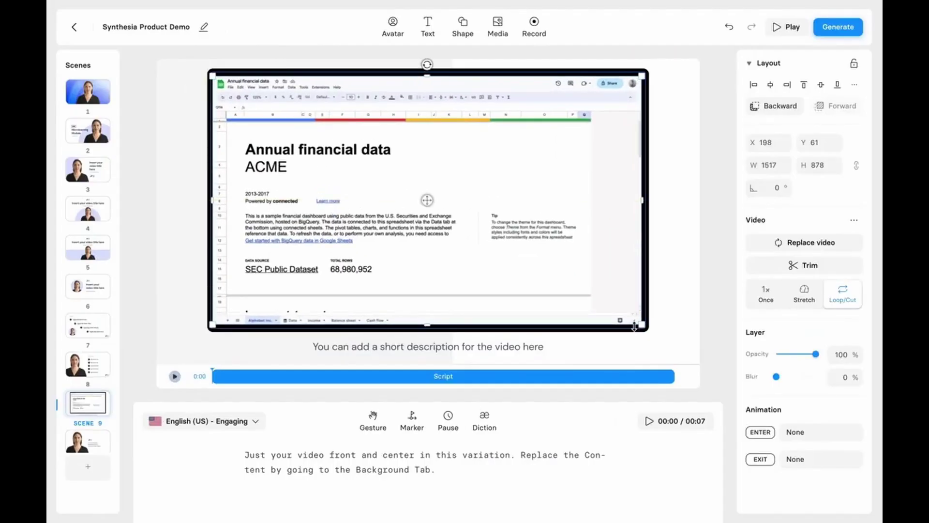
click(793, 266)
click(633, 350)
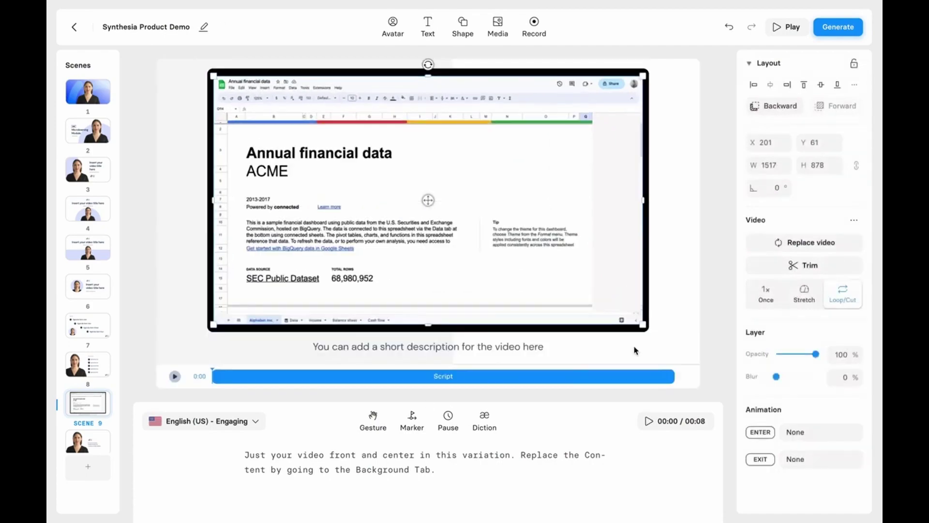
- Insert marker 1 after 'Just your' and fade the video in starting at it
click(293, 455)
click(411, 420)
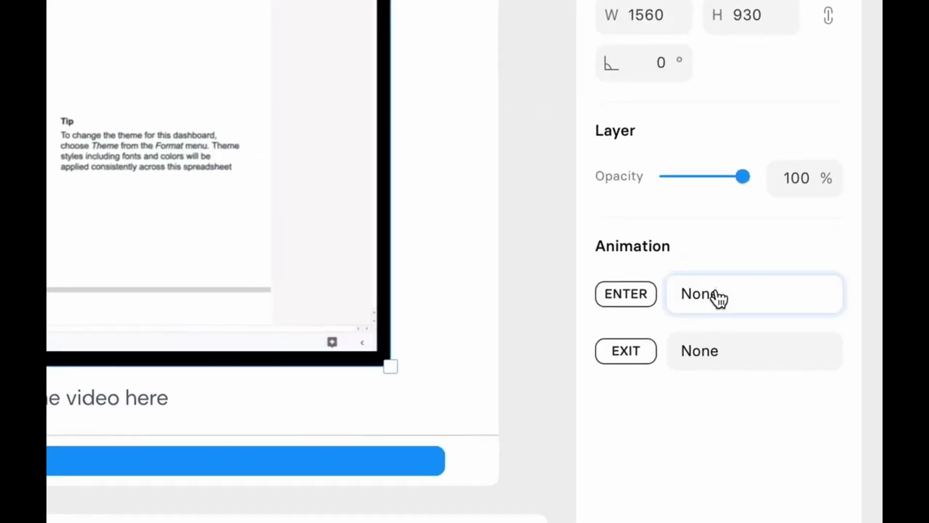
click(802, 300)
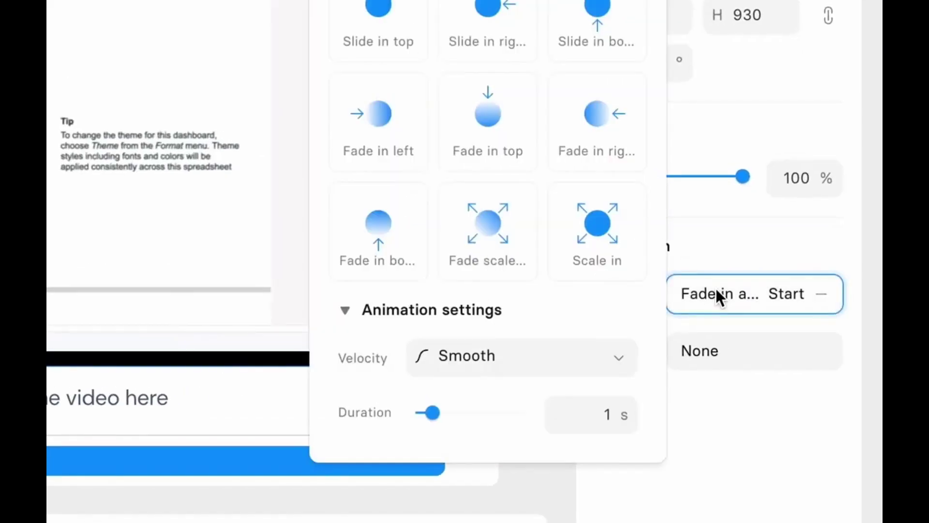
click(697, 95)
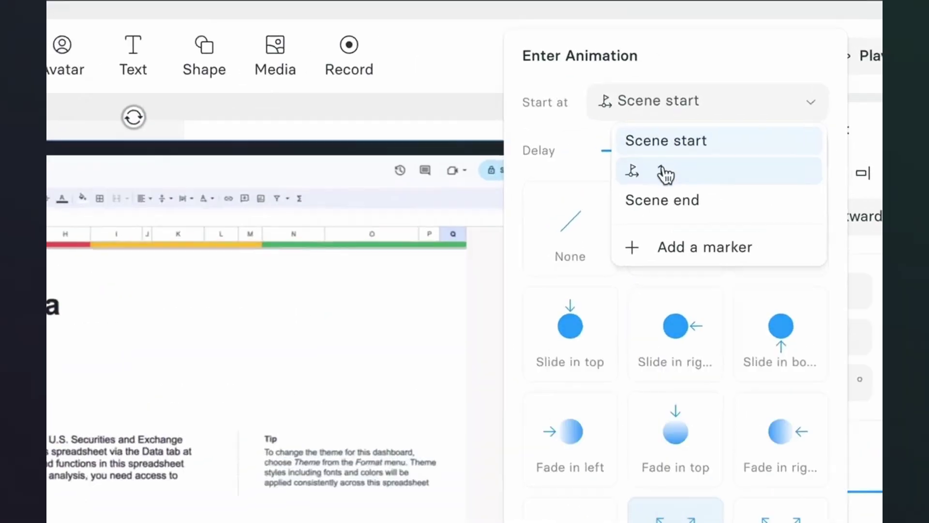
click(560, 254)
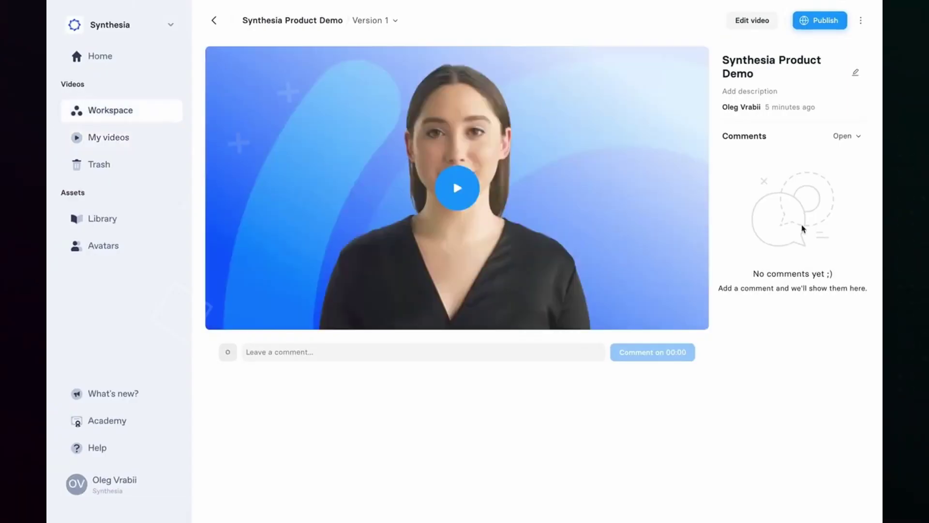
- Play the finished demo, reply to the team member's comment, and reopen it for editing
click(458, 195)
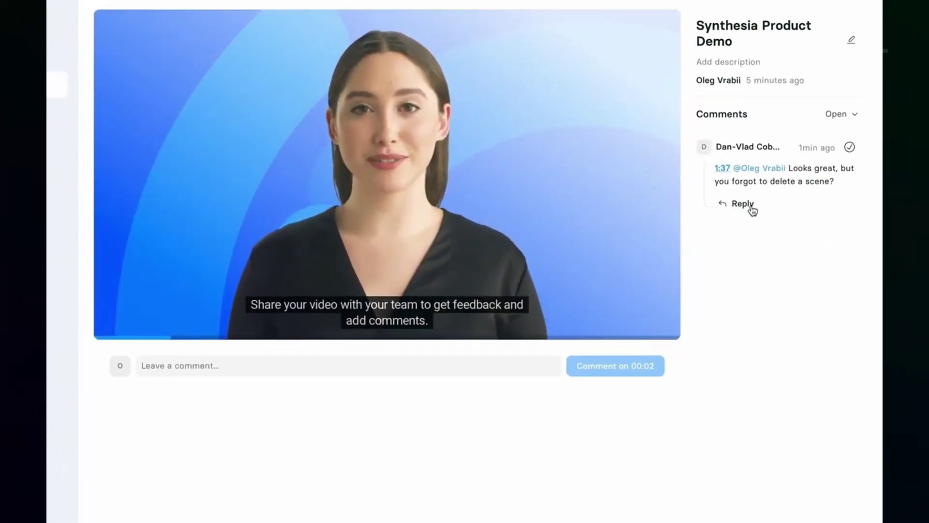
click(751, 207)
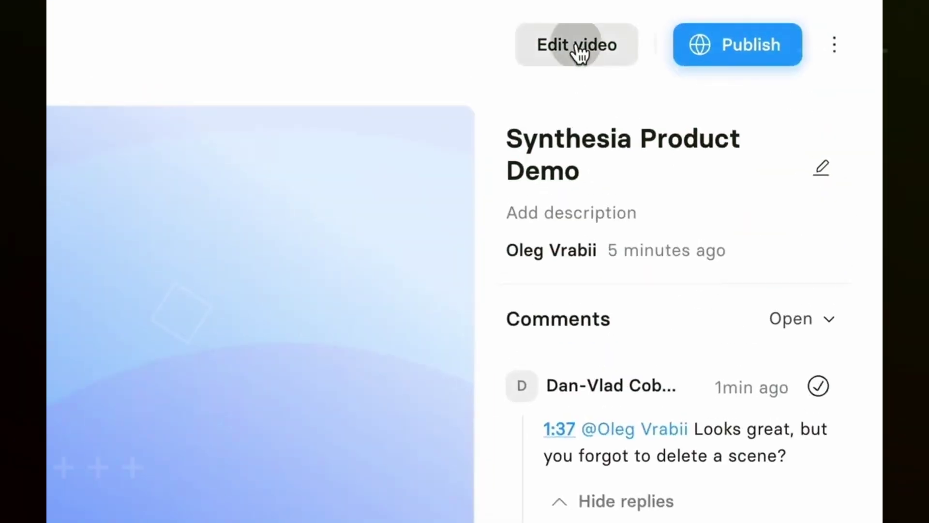
click(579, 50)
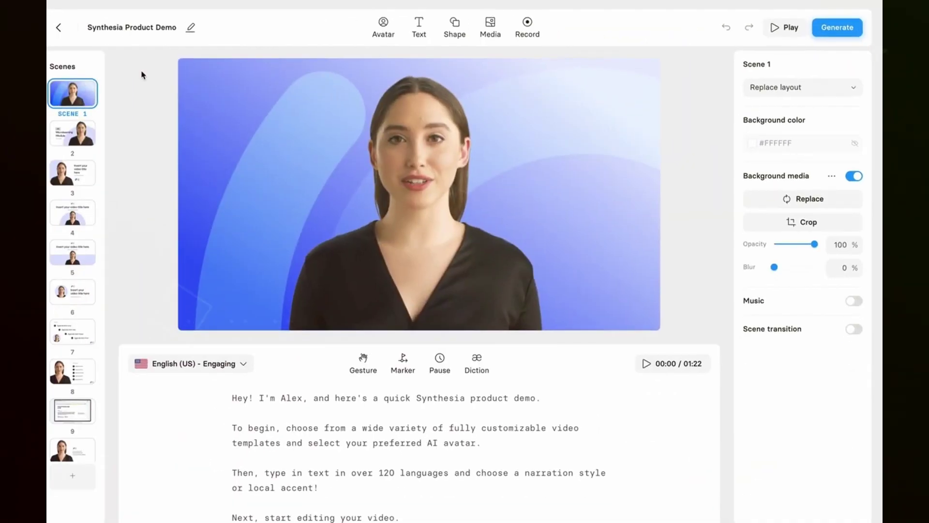
- Generate version 2 and publish it so anyone with the link can view it
click(821, 26)
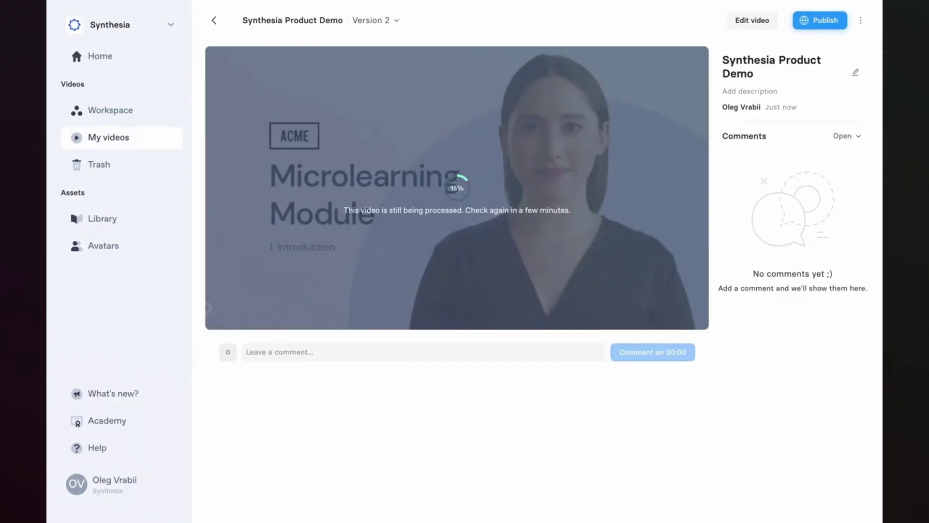
click(472, 189)
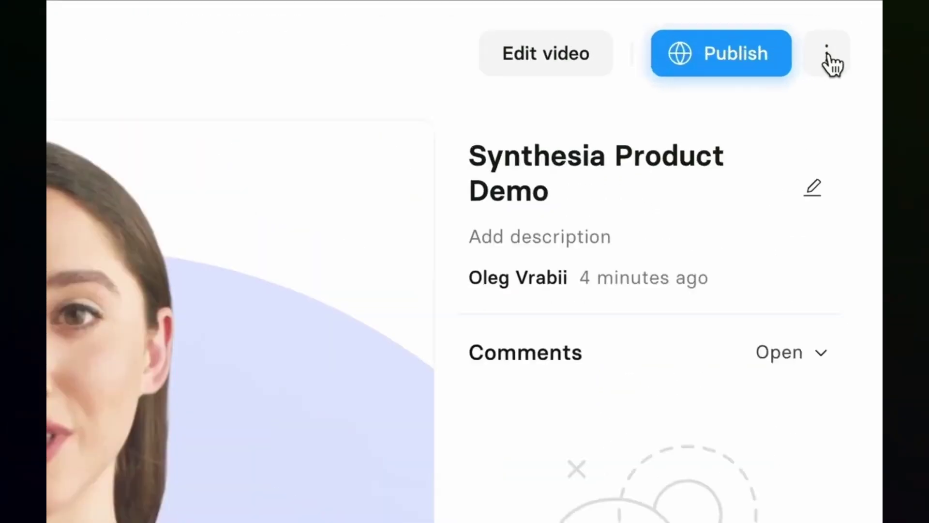
click(860, 20)
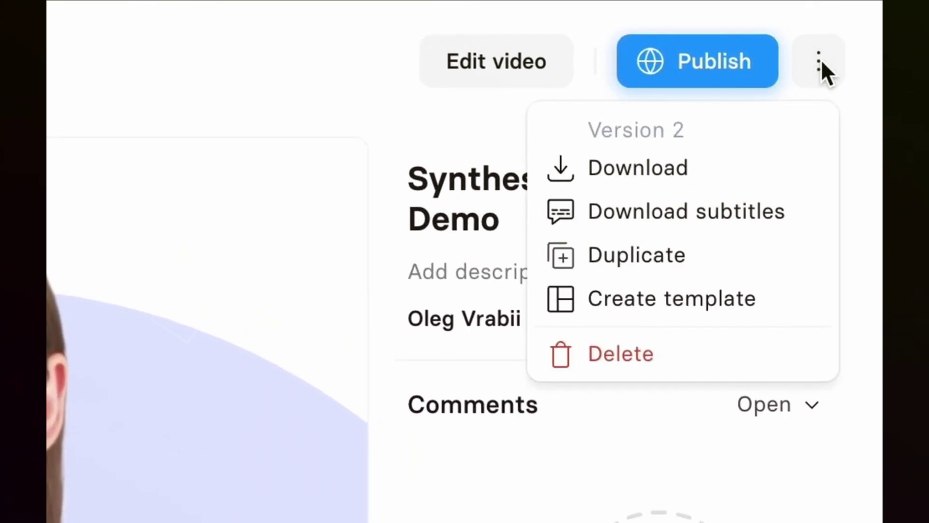
click(697, 66)
click(726, 342)
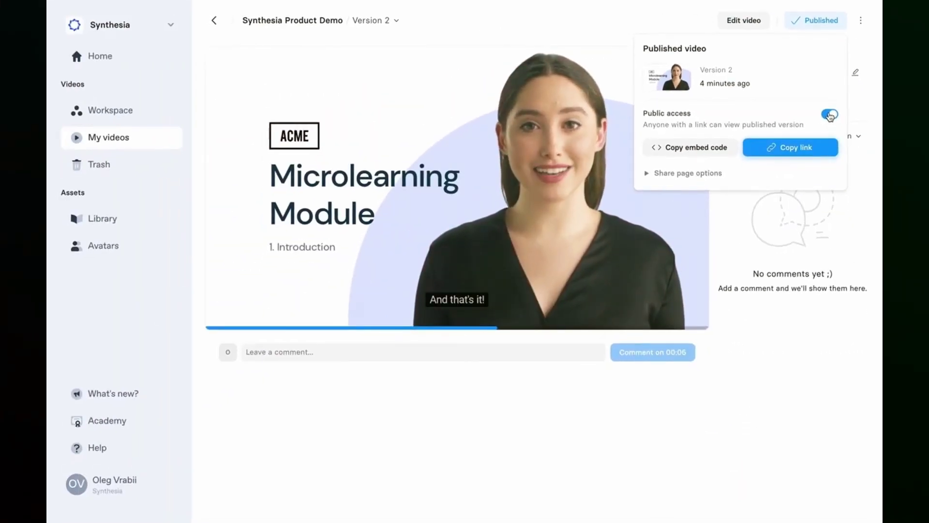
key(Escape)
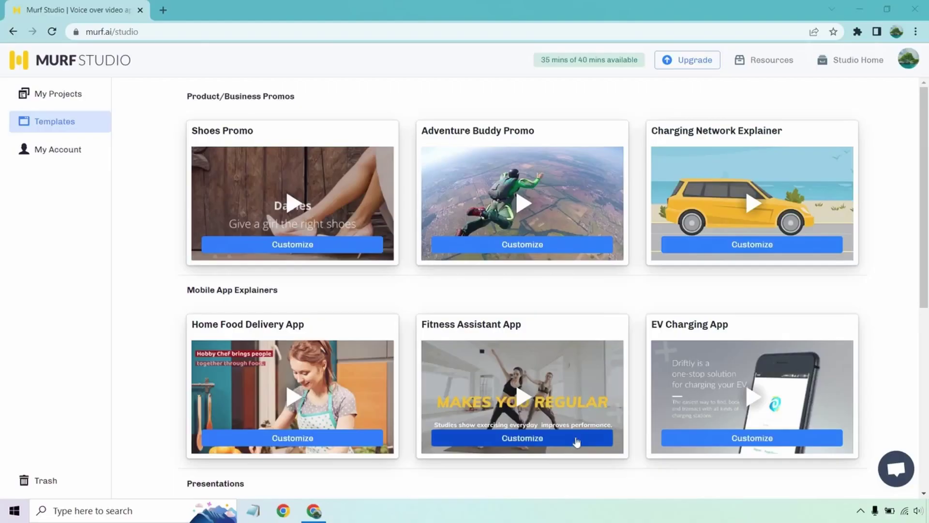
- Customize the Fitness Assistant App template, check the first block's voices, and play the preview
click(576, 438)
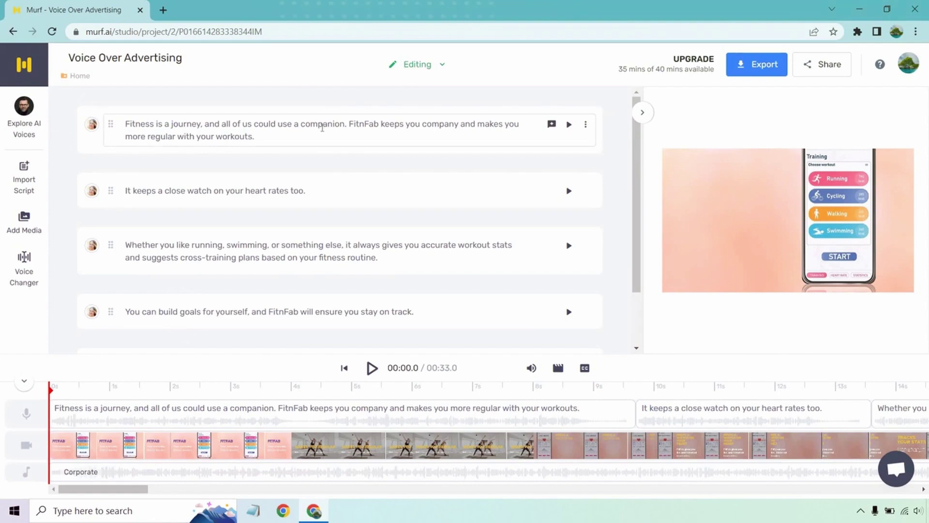
scroll(317, 193, down, 2)
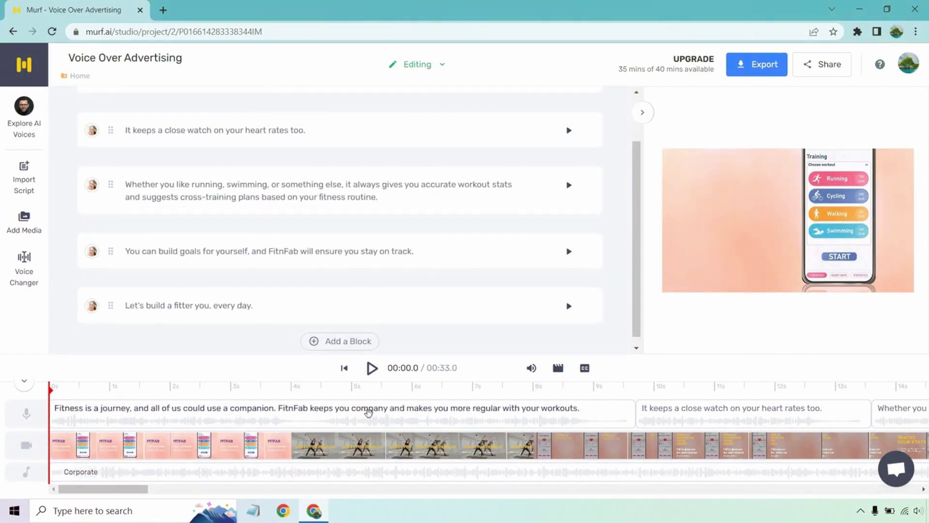
scroll(392, 339, up, 2)
click(291, 146)
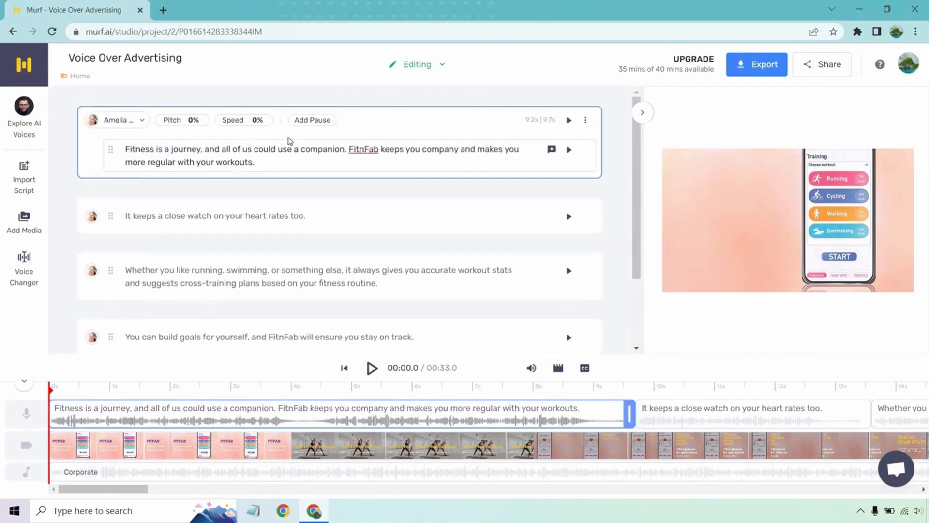
click(114, 118)
scroll(653, 305, up, 3)
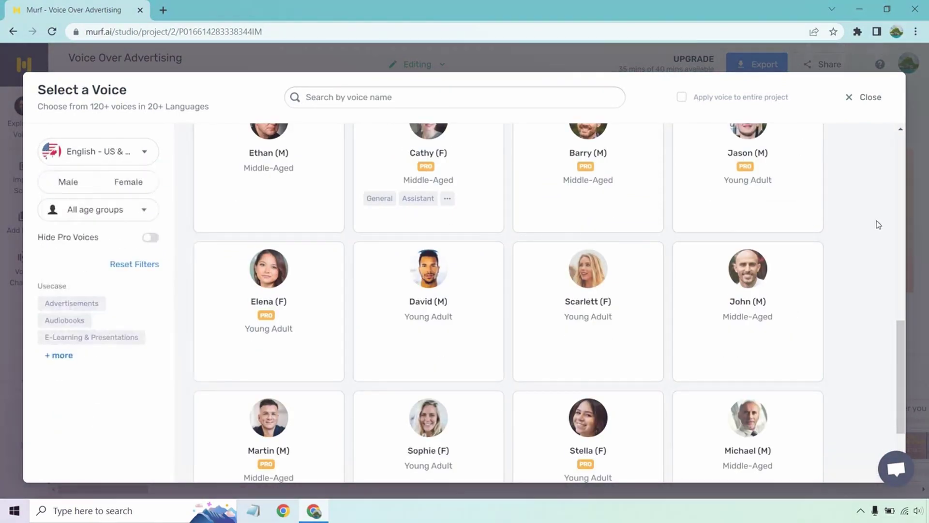
scroll(876, 220, up, 5)
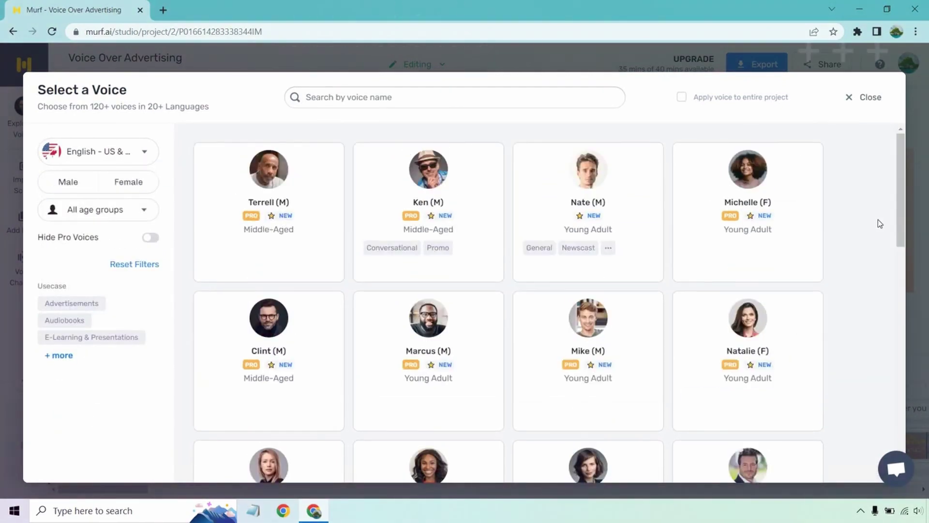
click(864, 96)
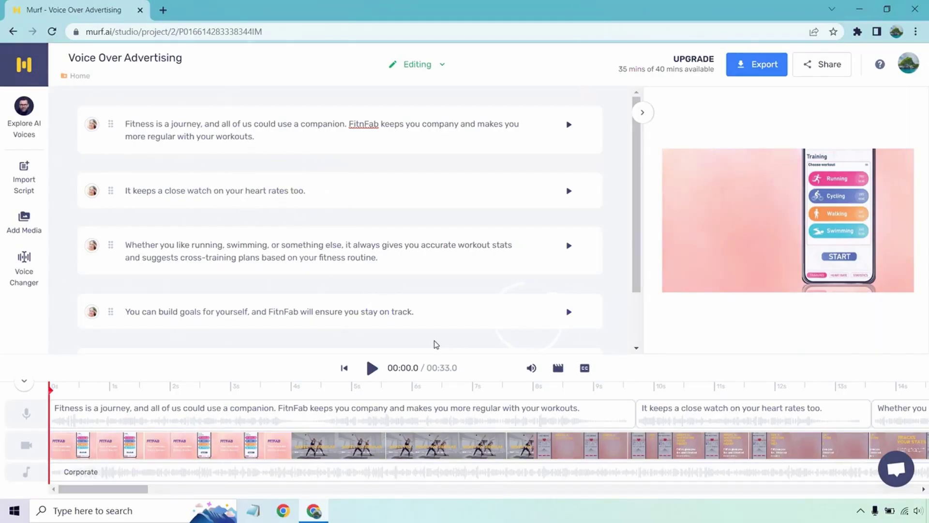
click(371, 368)
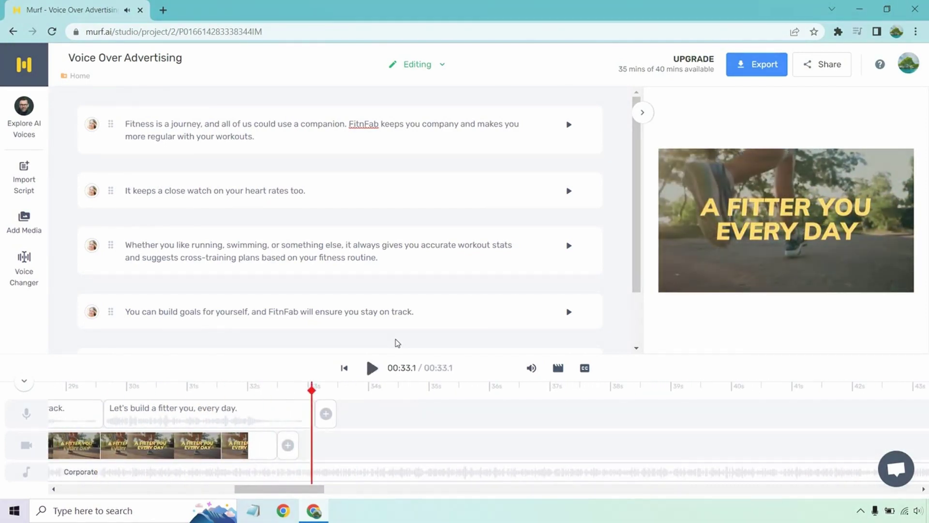
scroll(437, 217, down, 1)
scroll(447, 227, up, 1)
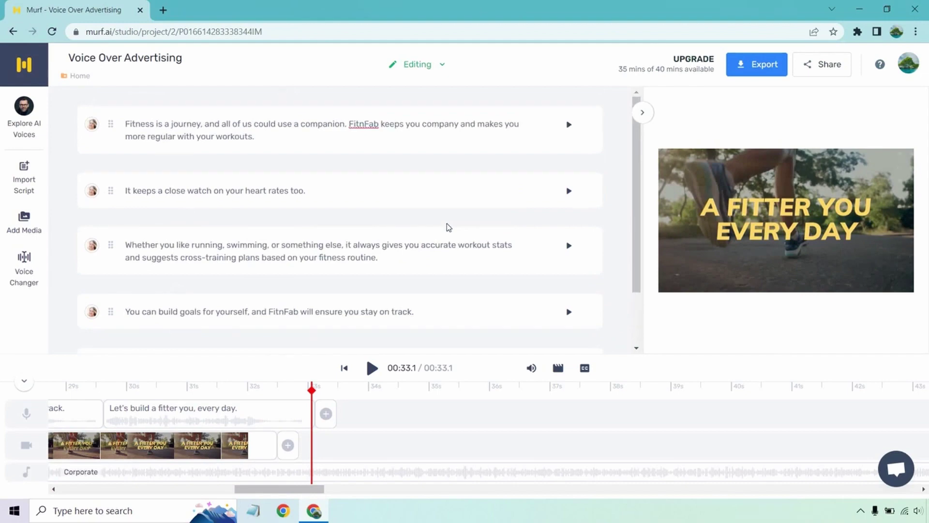
drag(304, 488, 70, 497)
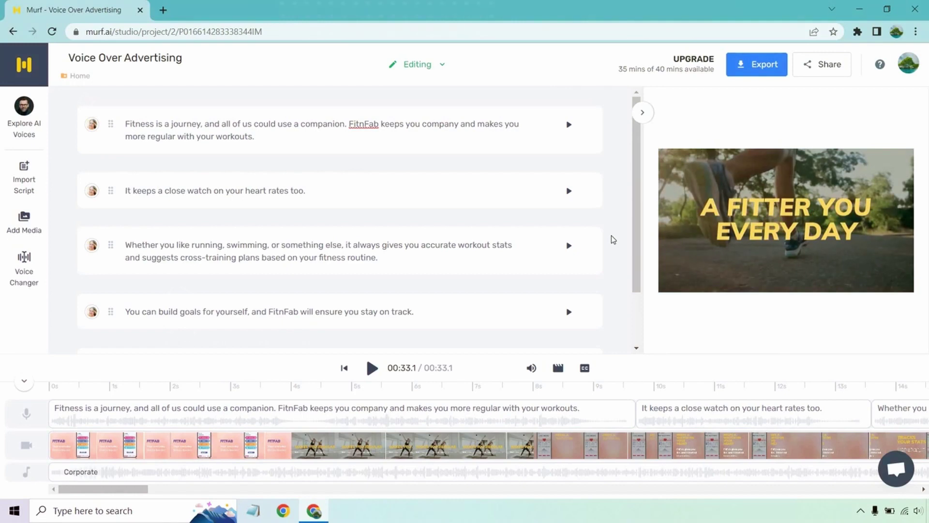
- Show English - US & Canada voices for the first script block
click(326, 129)
click(116, 111)
click(117, 152)
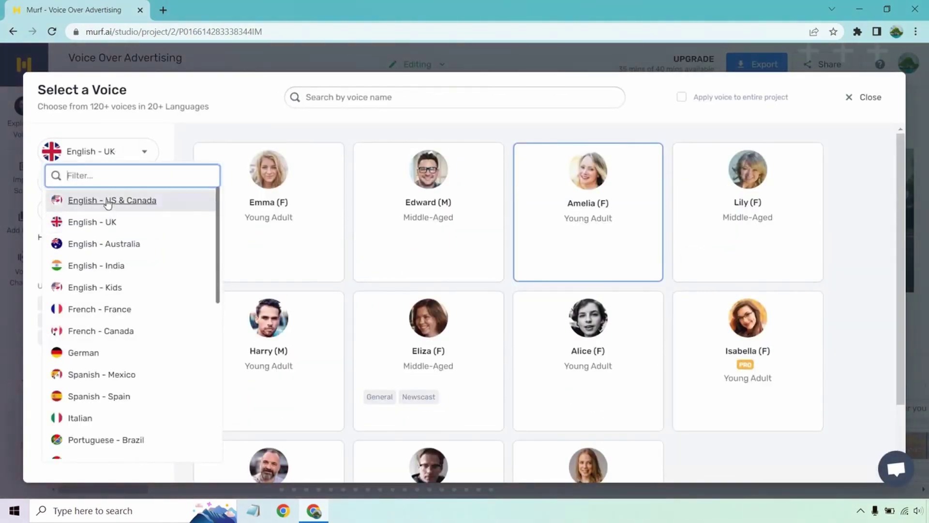
click(108, 201)
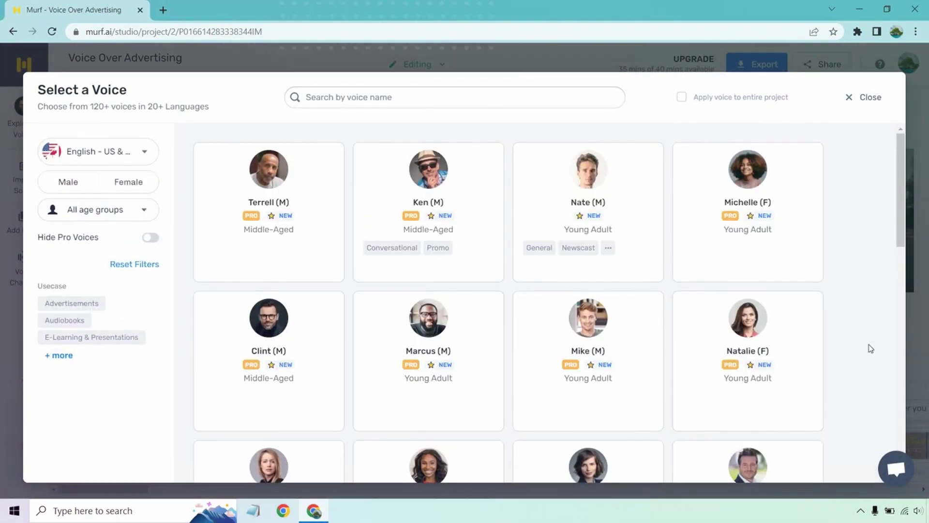